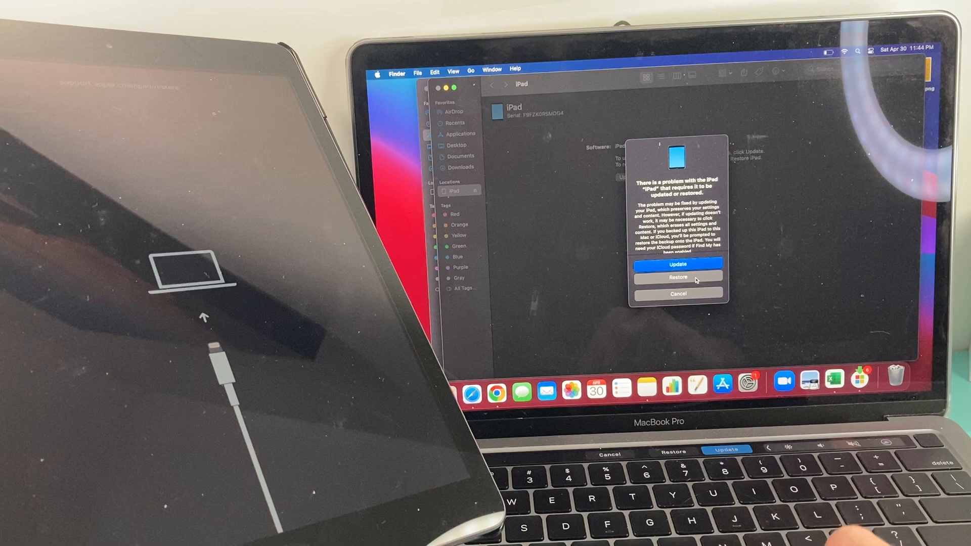
Choose Restore and Update for the iPad, pass the update notes and agree to the licence.
click(696, 278)
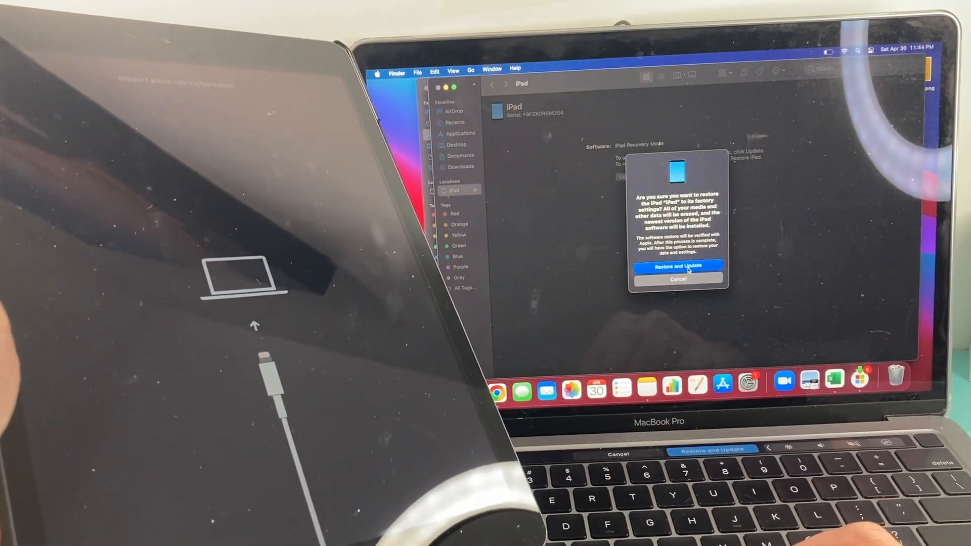
click(678, 267)
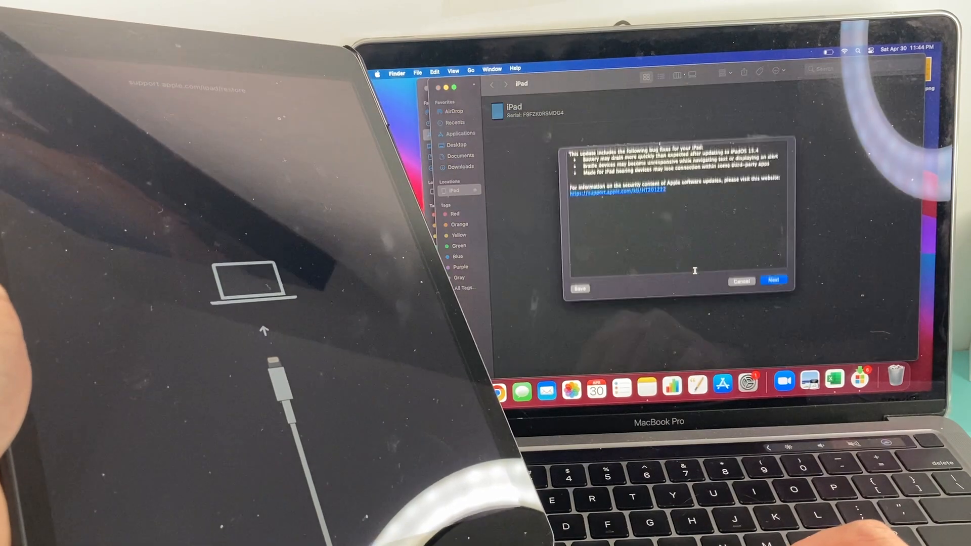
click(775, 284)
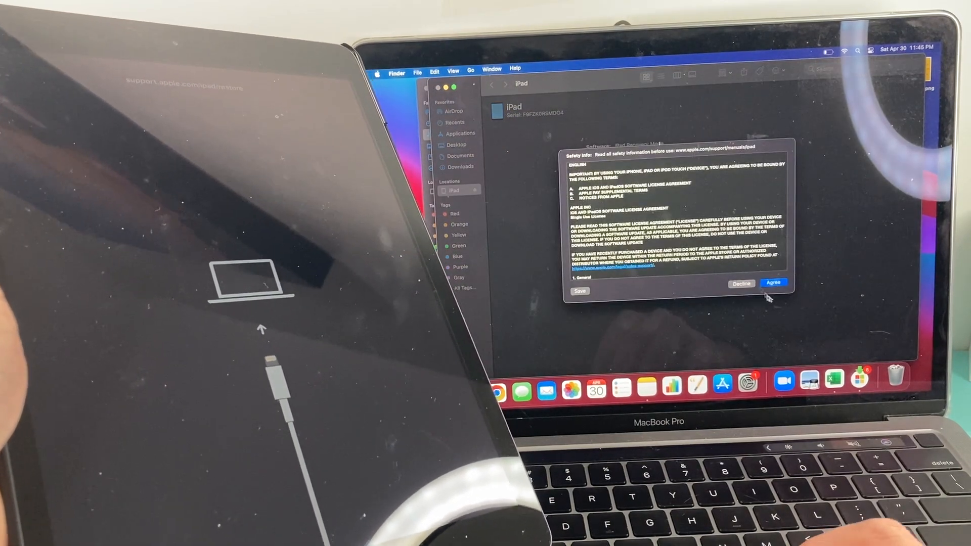
click(774, 284)
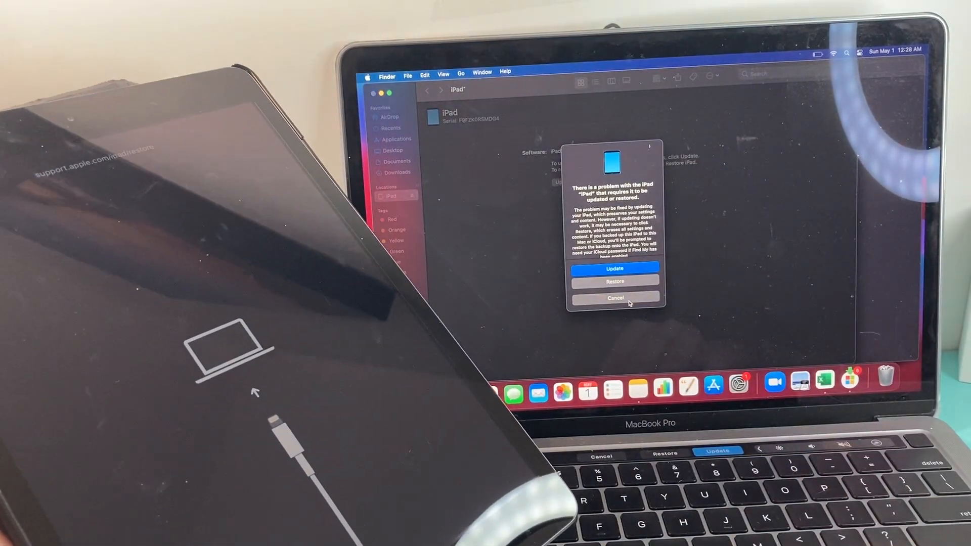
Dismiss the prompt, then confirm Restore iPad… with Restore and Update to begin preparing.
click(630, 301)
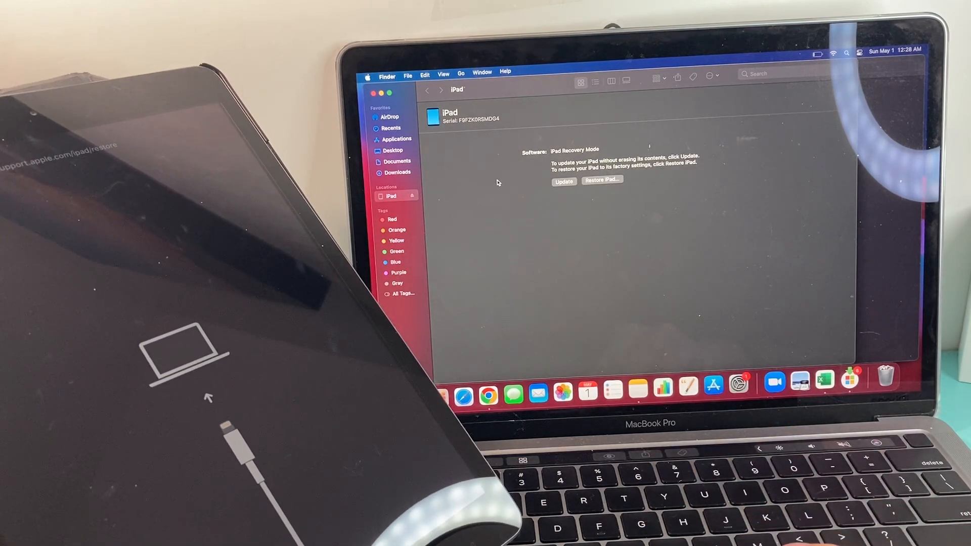
click(599, 180)
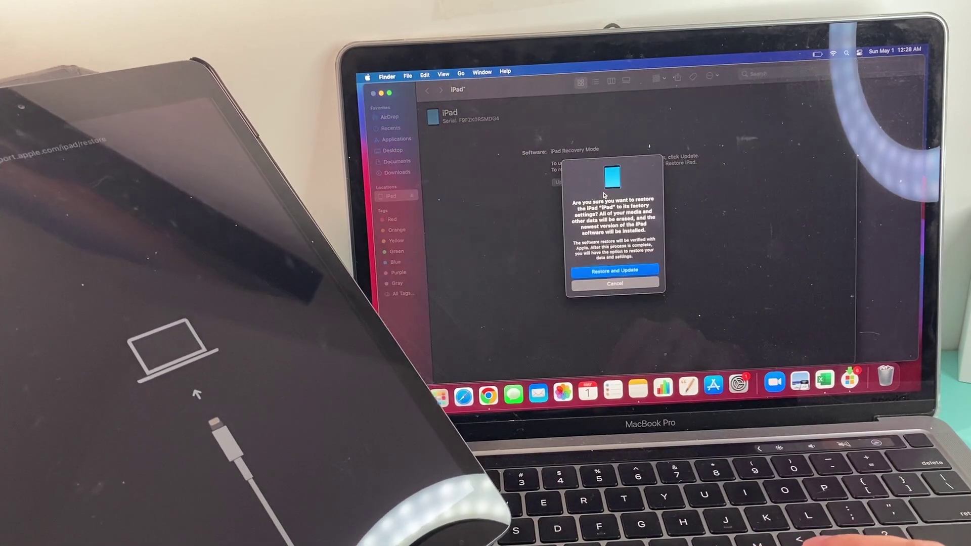
click(615, 271)
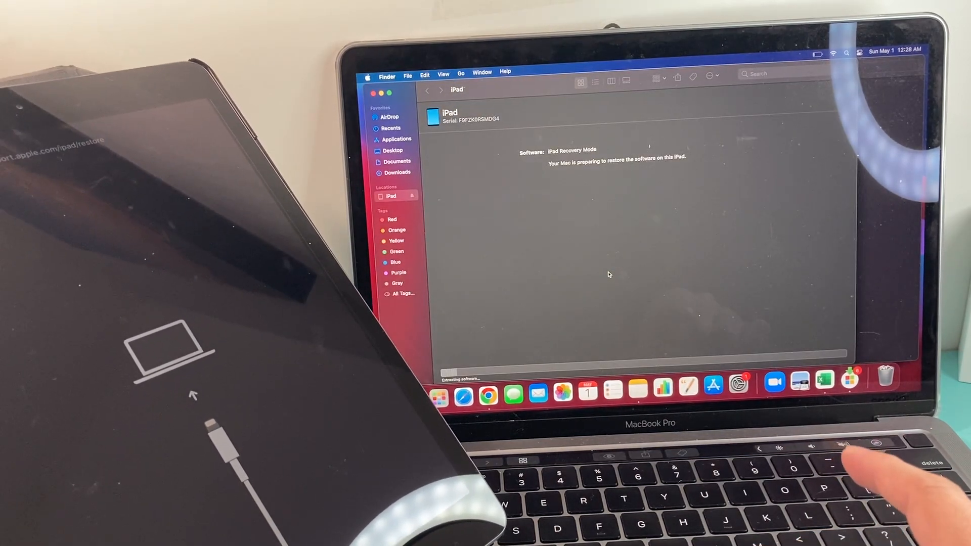